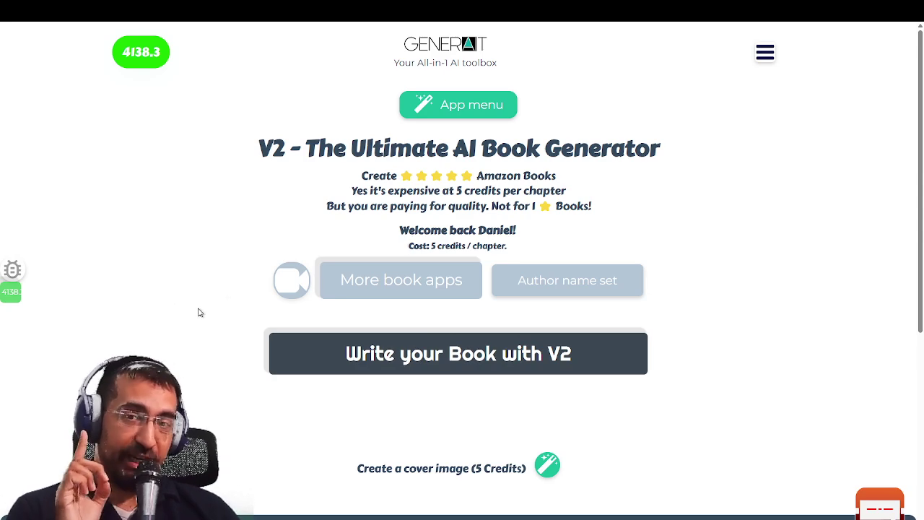
# Scroll through the V2 page and review the generator's title text
pyautogui.scroll(-3, 189, 306)
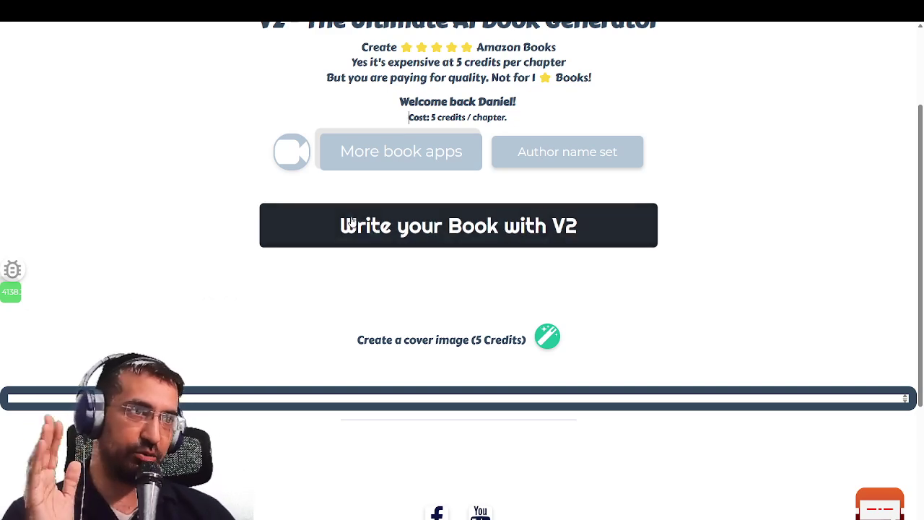
pyautogui.scroll(2, 462, 246)
pyautogui.scroll(-2, 389, 274)
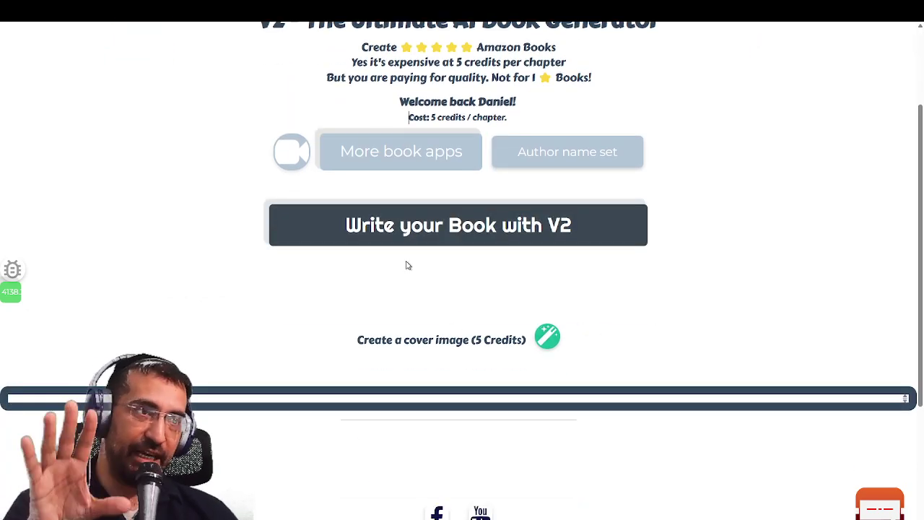
pyautogui.scroll(2, 406, 264)
pyautogui.moveTo(268, 146); pyautogui.dragTo(659, 225)
pyautogui.click(658, 225)
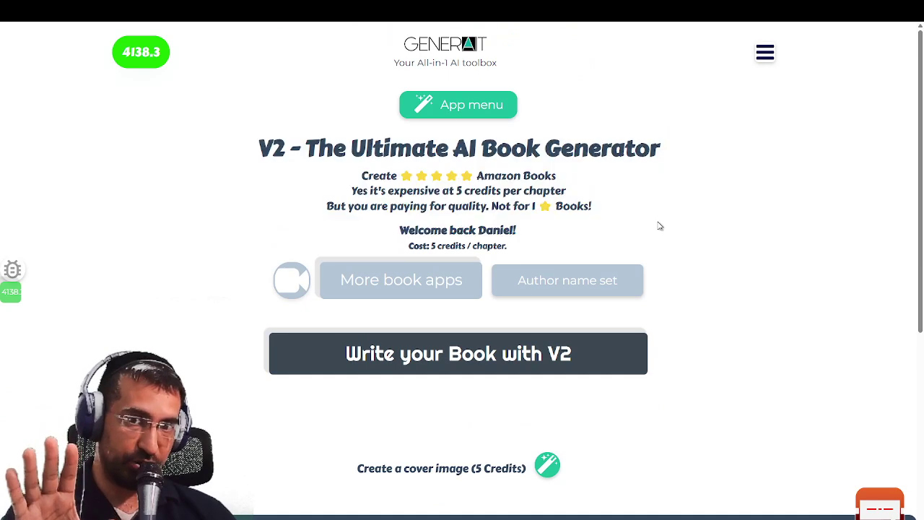
# Expand the V2 book form titled 'How to sell Real Estate with the help of AI', 10 chapters
pyautogui.scroll(-1, 653, 226)
pyautogui.moveTo(238, 88); pyautogui.dragTo(539, 146)
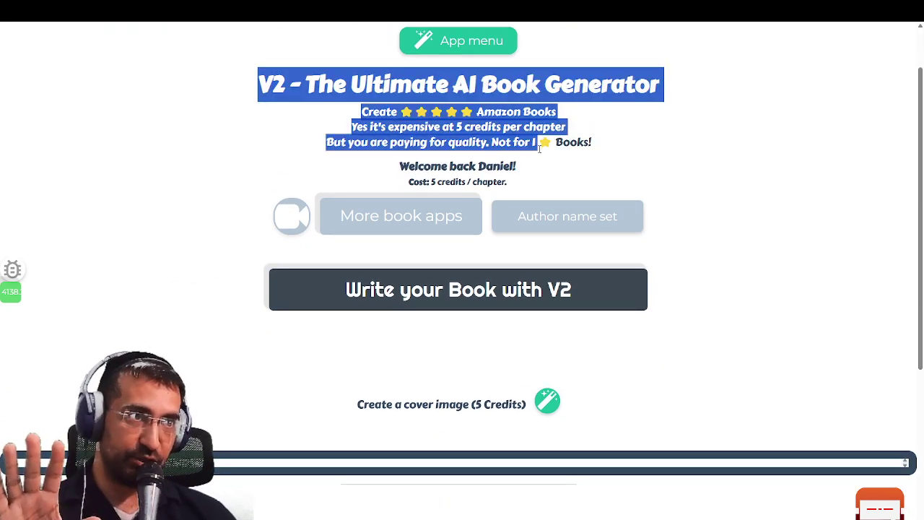
pyautogui.click(548, 181)
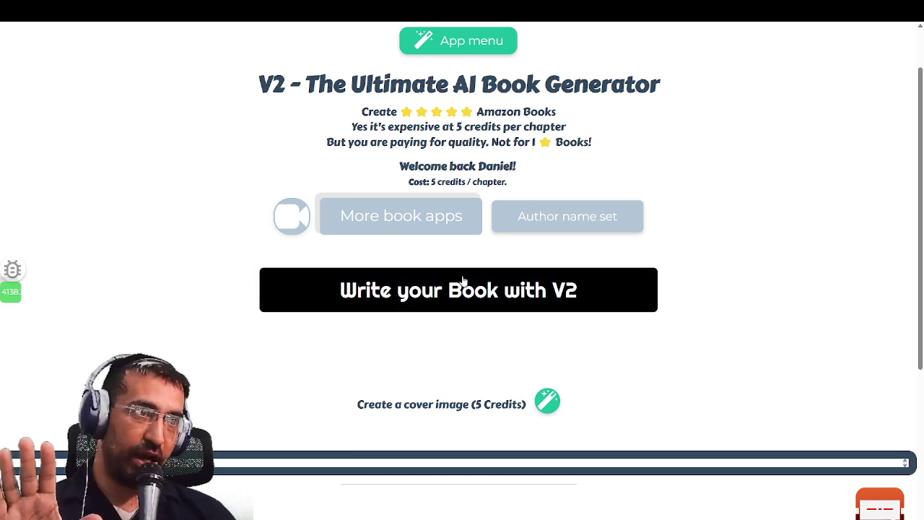
pyautogui.click(469, 299)
pyautogui.scroll(-1, 302, 354)
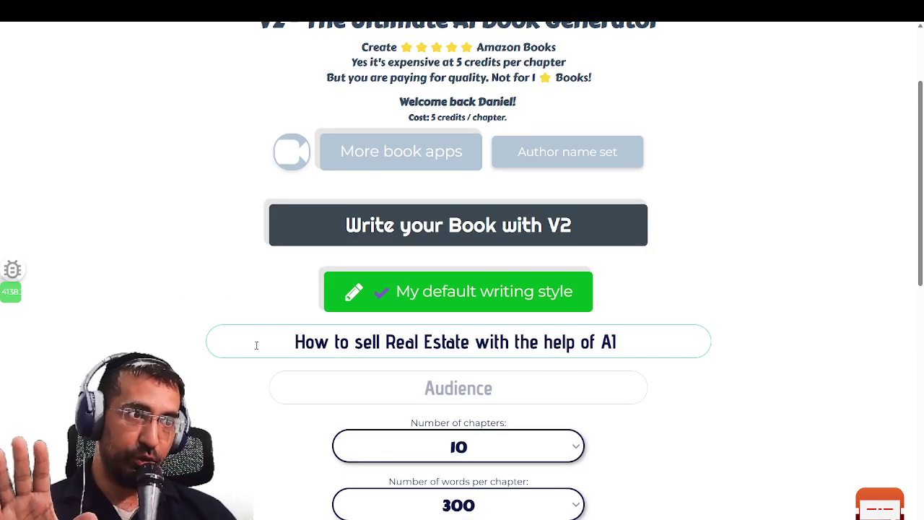
# Check the book title, then collapse the V2 book form
pyautogui.moveTo(256, 345); pyautogui.dragTo(650, 358)
pyautogui.click(231, 347)
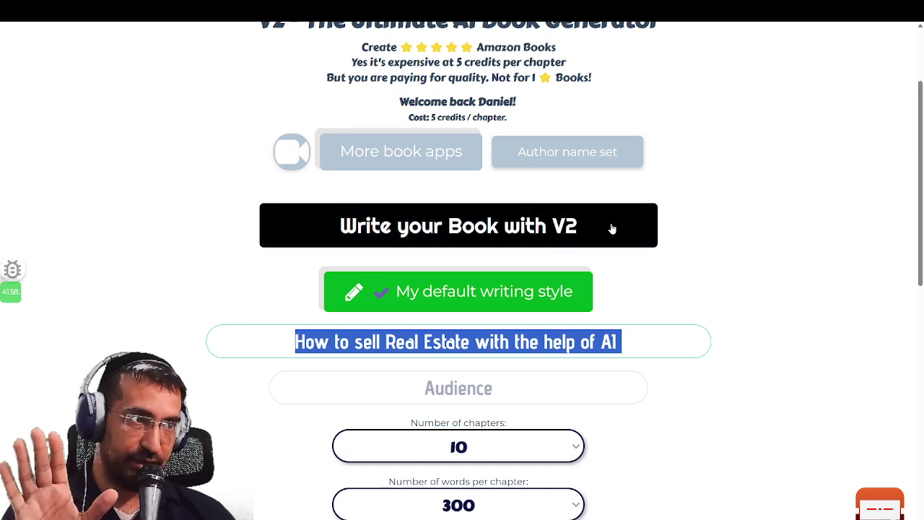
pyautogui.click(458, 239)
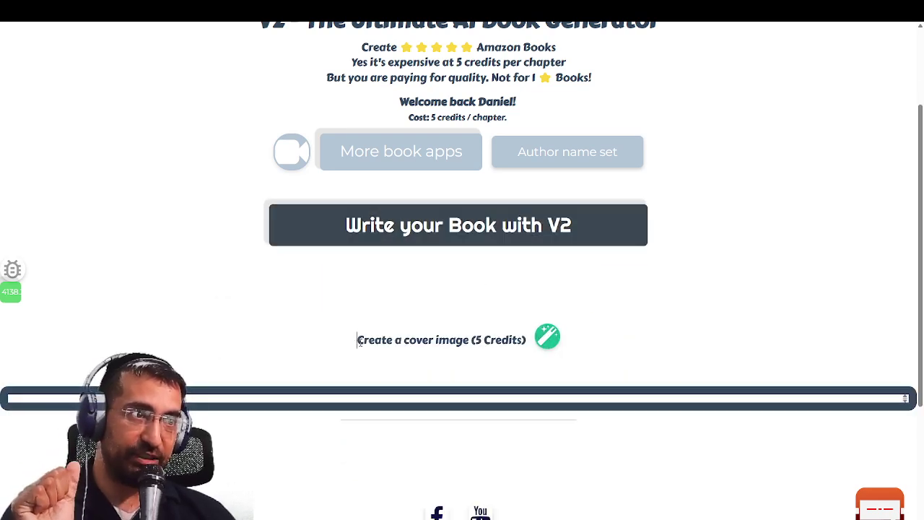
# Generate a cover image for the book using the 5-credit cover option
pyautogui.moveTo(358, 340); pyautogui.dragTo(495, 353)
pyautogui.click(497, 354)
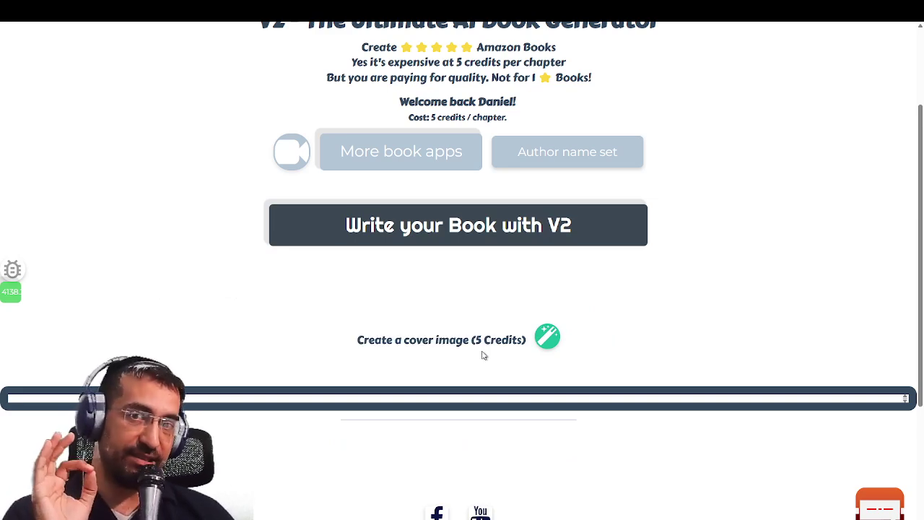
pyautogui.click(543, 348)
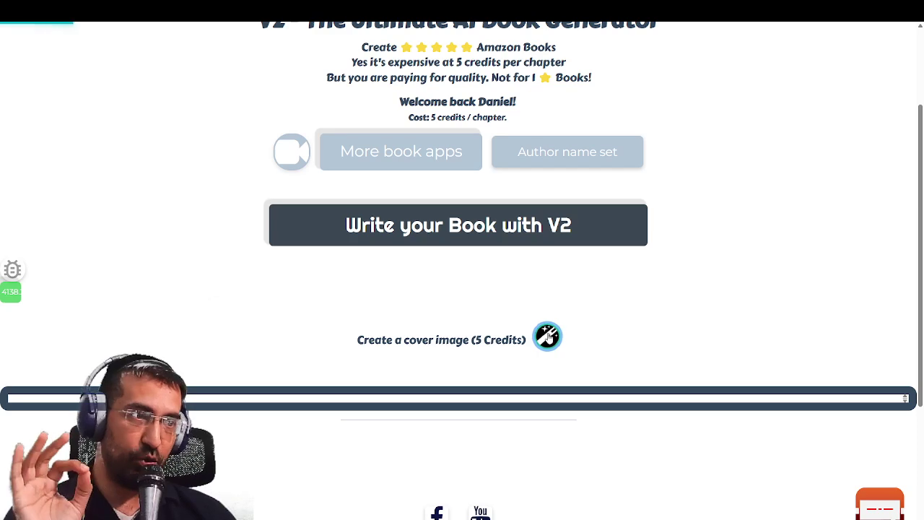
# Scroll down to view the glowing-house cover with a blue city skyline, then back up
pyautogui.scroll(-2, 498, 325)
pyautogui.scroll(-1, 459, 315)
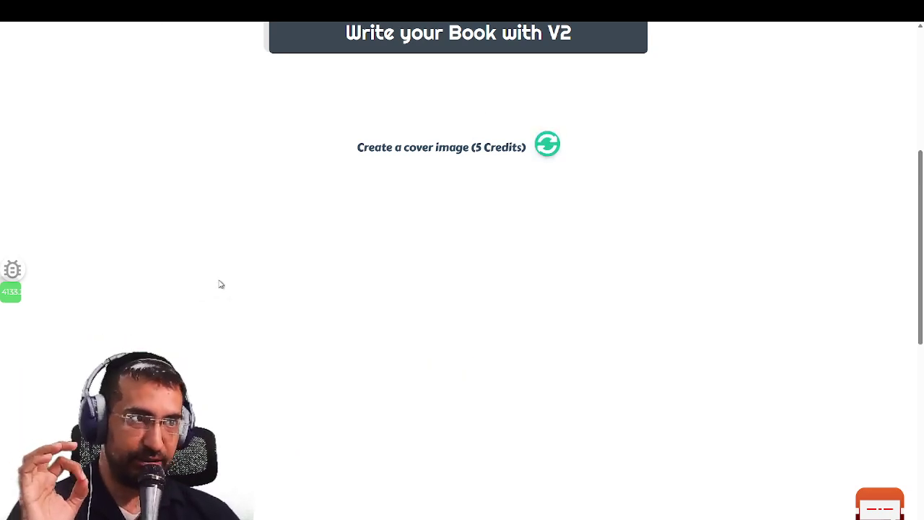
pyautogui.scroll(-2, 194, 183)
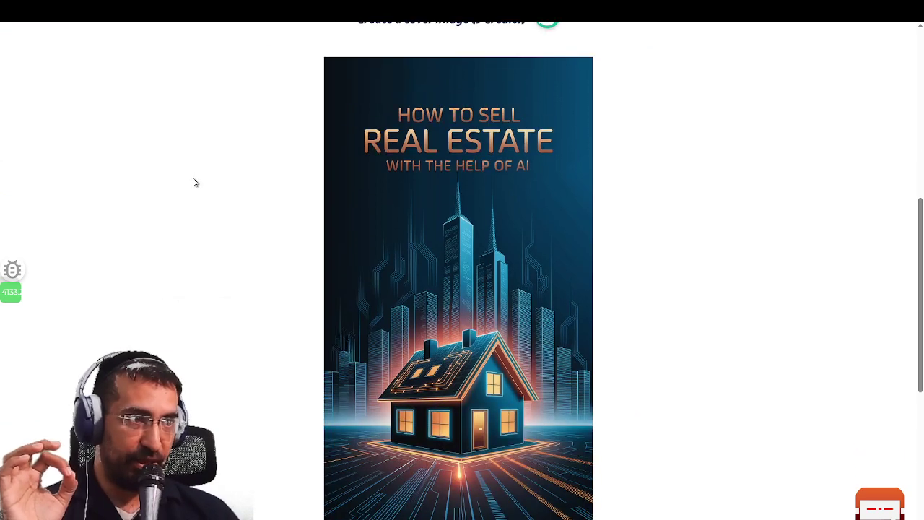
pyautogui.scroll(-1, 556, 146)
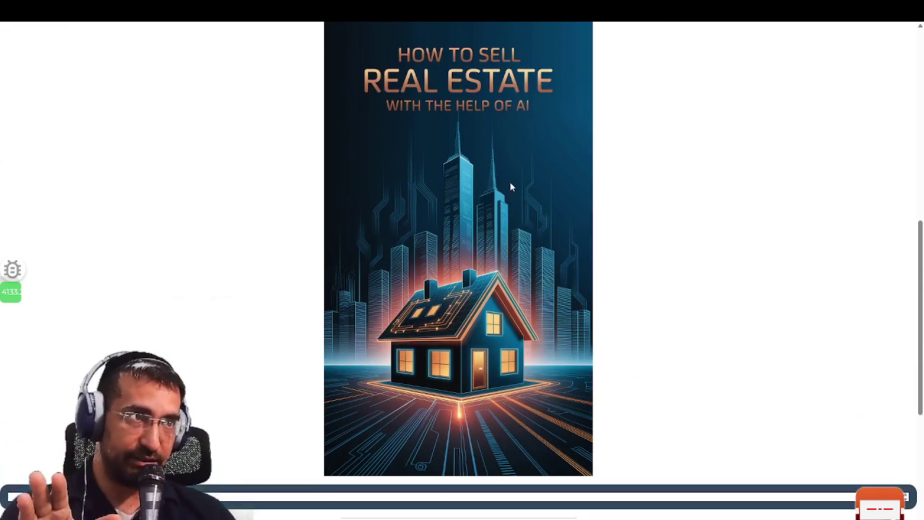
pyautogui.scroll(1, 469, 137)
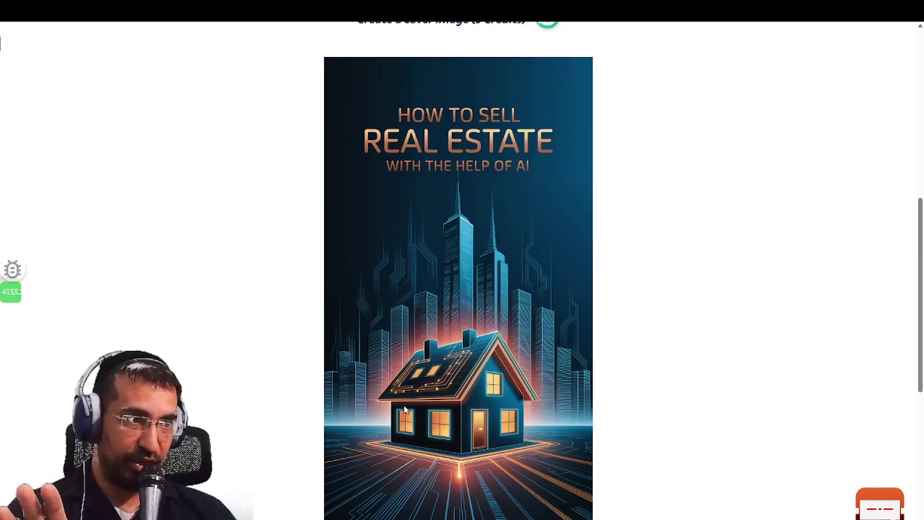
pyautogui.scroll(5, 480, 285)
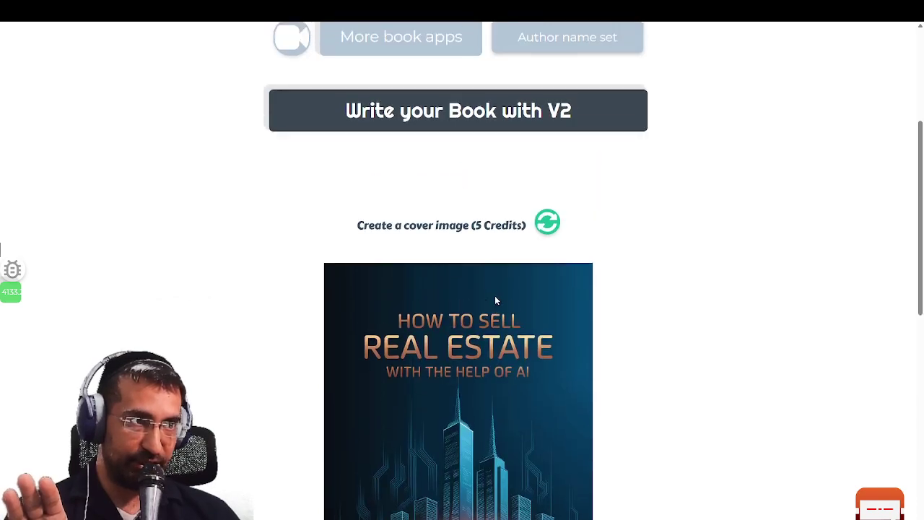
# Reopen the V2 form to check the book title, then collapse it
pyautogui.click(460, 230)
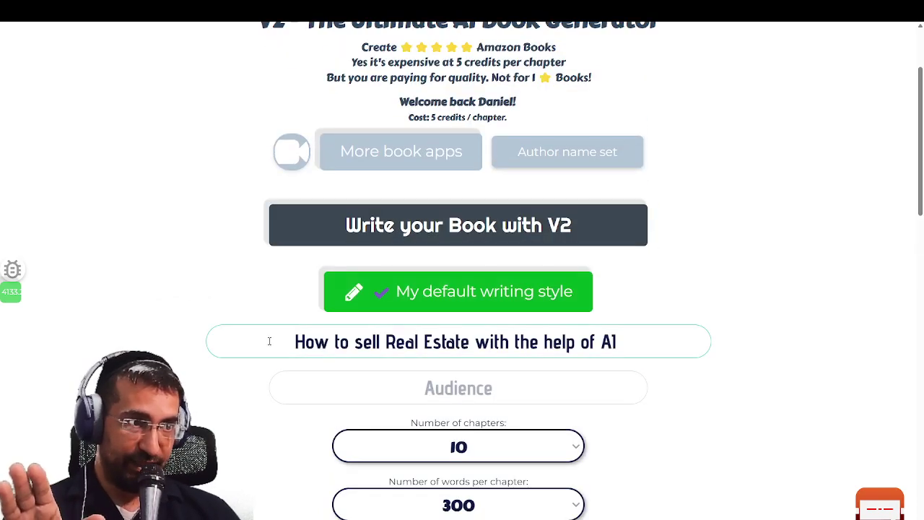
pyautogui.moveTo(264, 340); pyautogui.dragTo(621, 340)
pyautogui.click(622, 342)
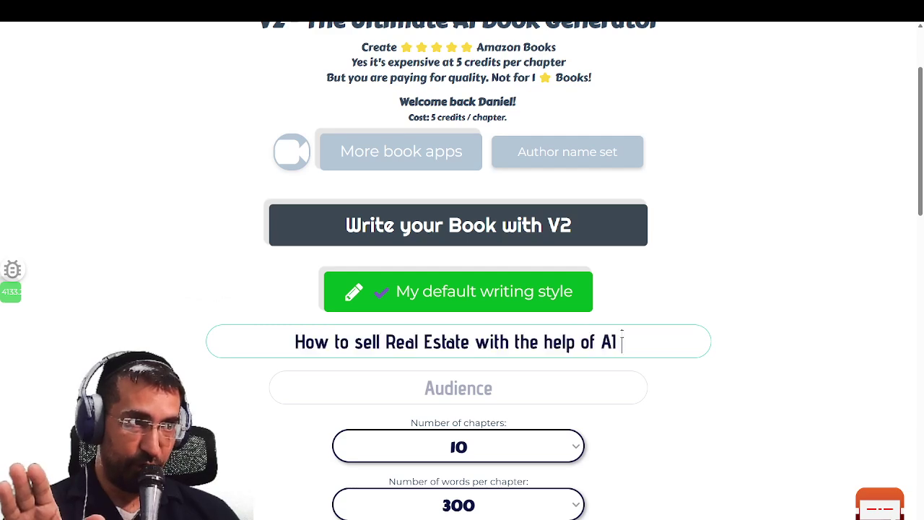
pyautogui.click(512, 229)
# Confirm the title is unchanged in the reopened form, collapse it, and scroll to the cover
pyautogui.click(311, 238)
pyautogui.moveTo(293, 341); pyautogui.dragTo(619, 342)
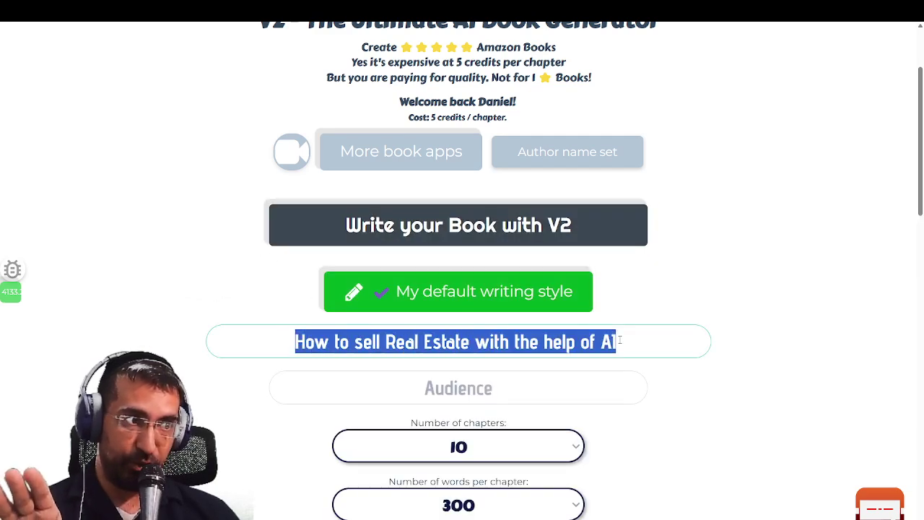
pyautogui.click(619, 341)
pyautogui.click(290, 220)
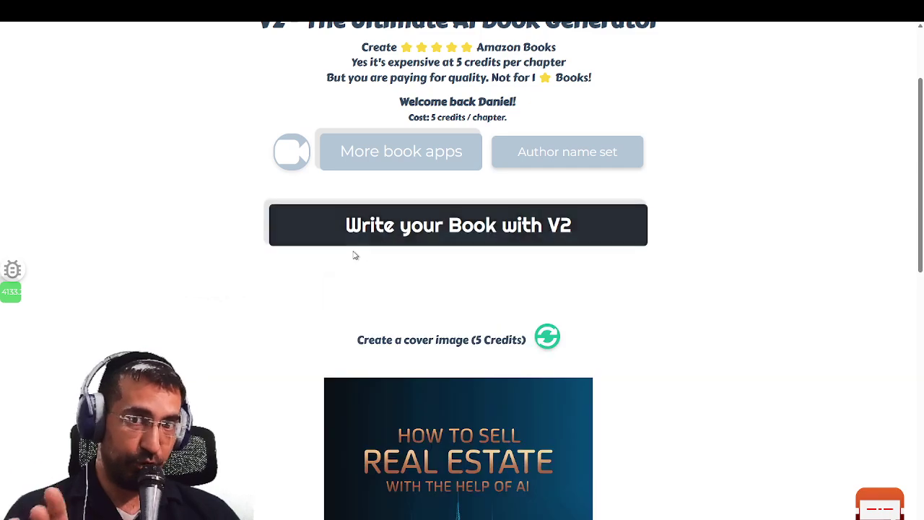
pyautogui.scroll(-3, 334, 269)
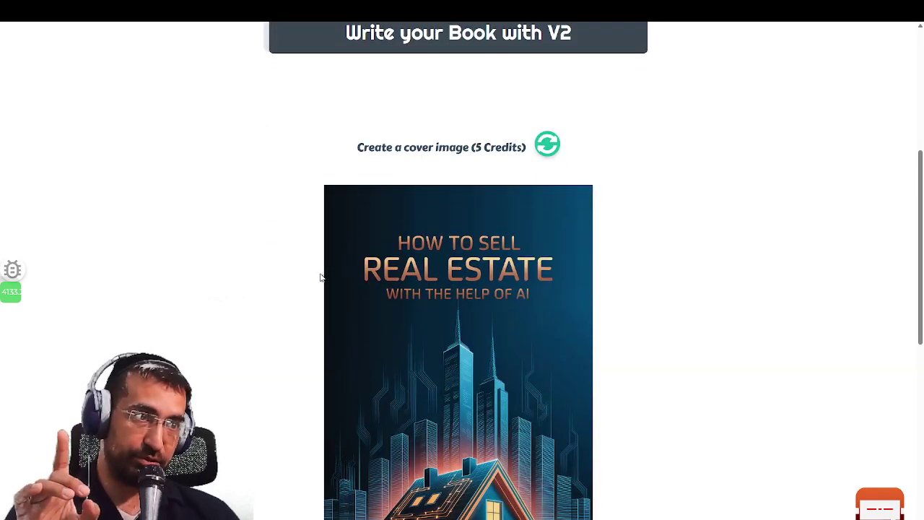
pyautogui.scroll(-2, 532, 242)
pyautogui.scroll(2, 534, 217)
# Regenerate the cover, producing a robot hand reaching toward a glowing house by a blue skyline
pyautogui.click(538, 153)
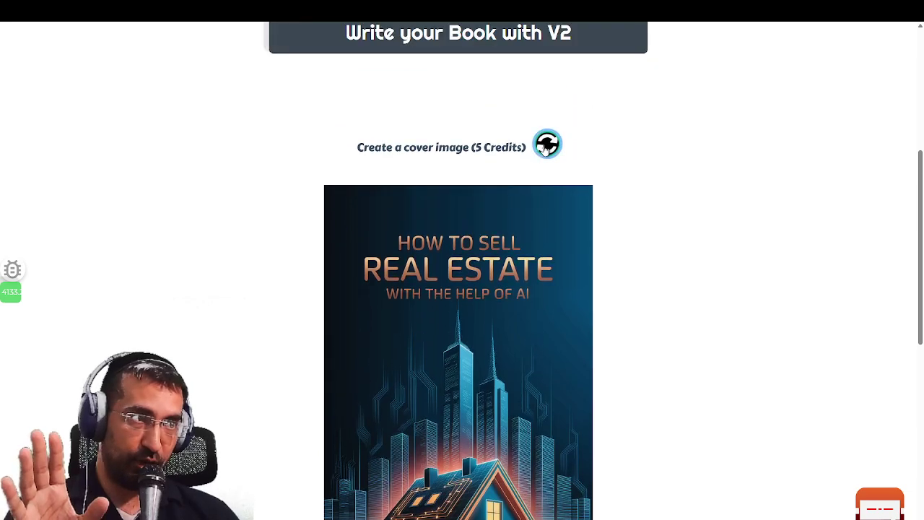
pyautogui.scroll(-2, 540, 155)
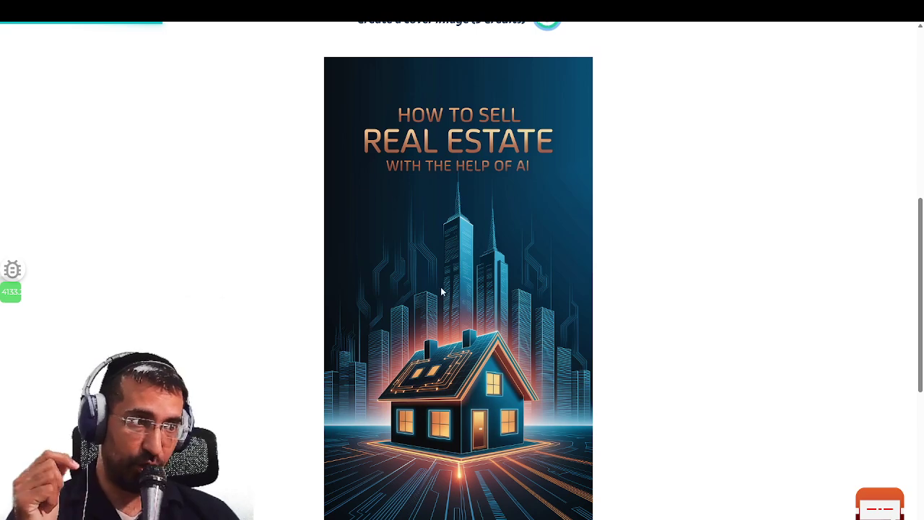
pyautogui.scroll(-1, 452, 368)
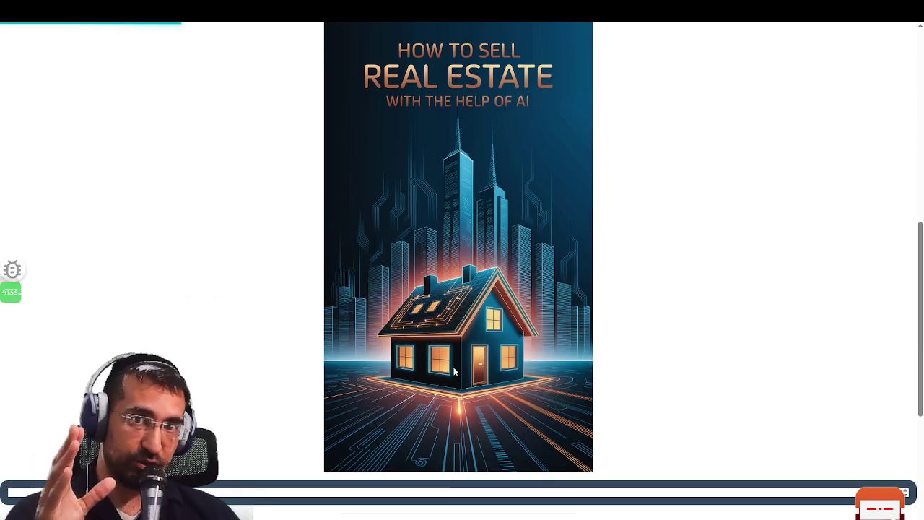
pyautogui.scroll(1, 453, 366)
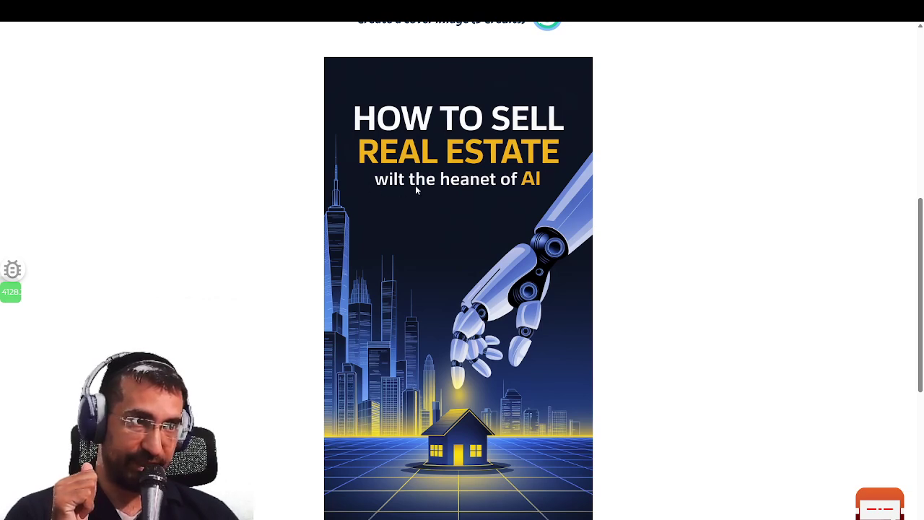
pyautogui.scroll(1, 451, 270)
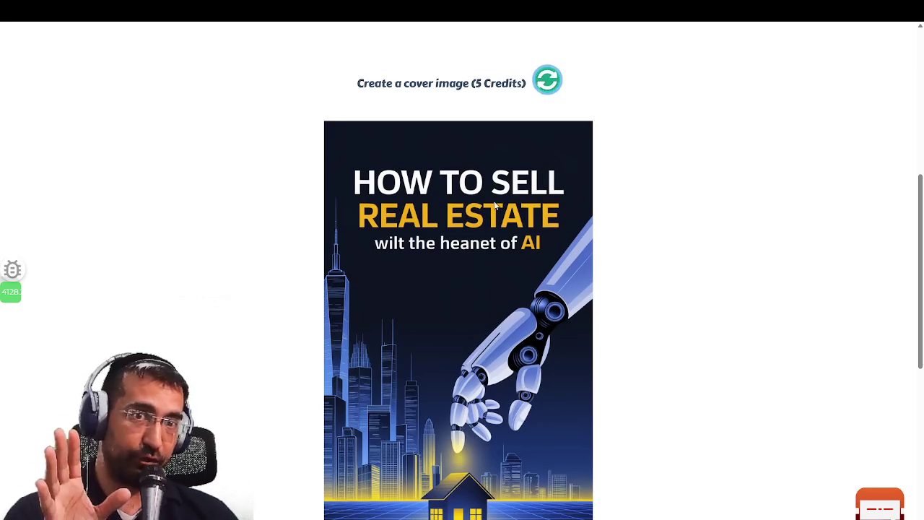
# Regenerate the cover, getting teal-and-pink skyscrapers among trees with the subtitle 'WITH THE HELP OF AI'
pyautogui.click(547, 81)
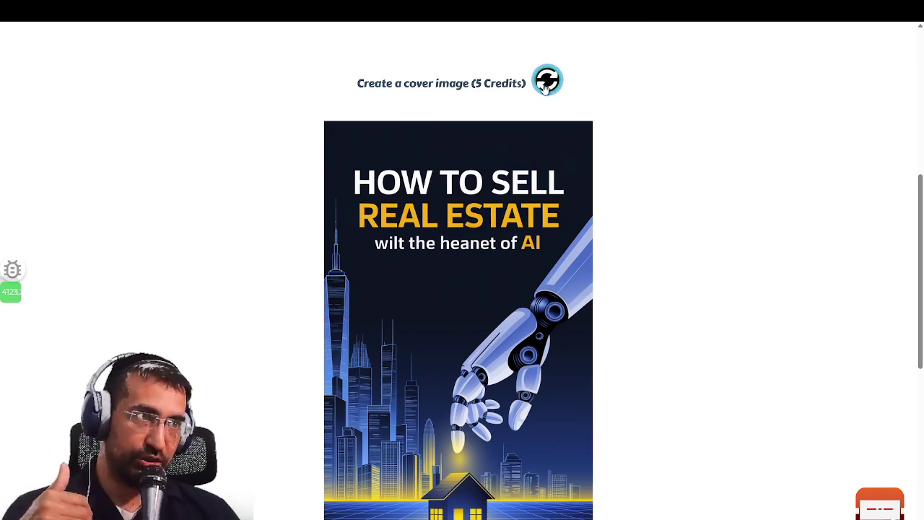
pyautogui.scroll(-1, 271, 142)
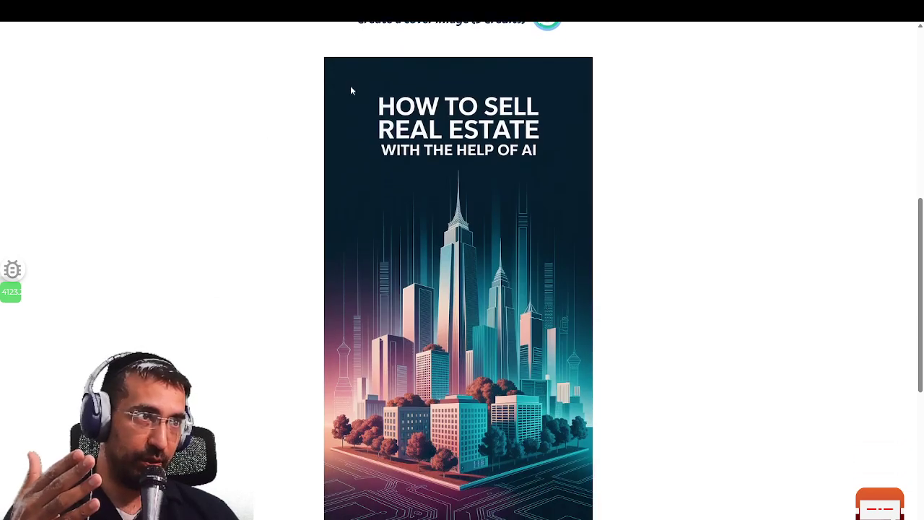
pyautogui.scroll(-1, 518, 145)
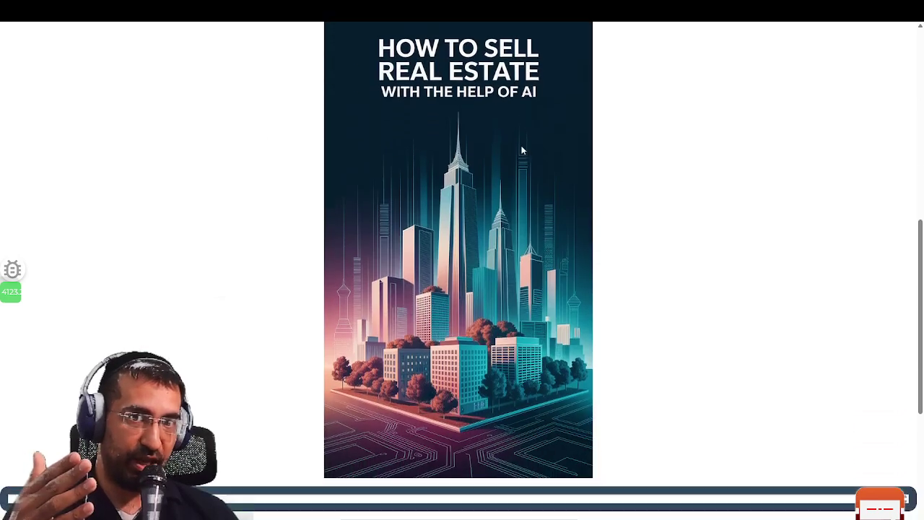
pyautogui.scroll(1, 519, 150)
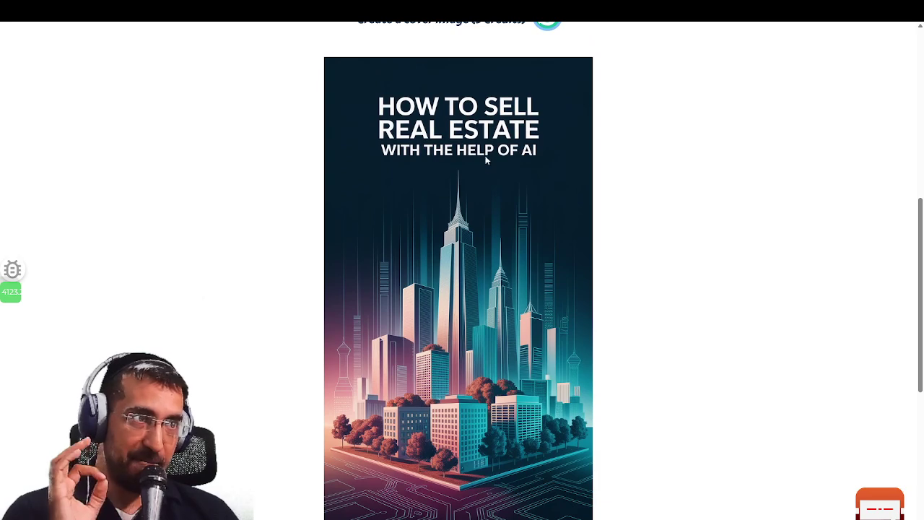
pyautogui.scroll(-1, 505, 199)
pyautogui.scroll(1, 510, 203)
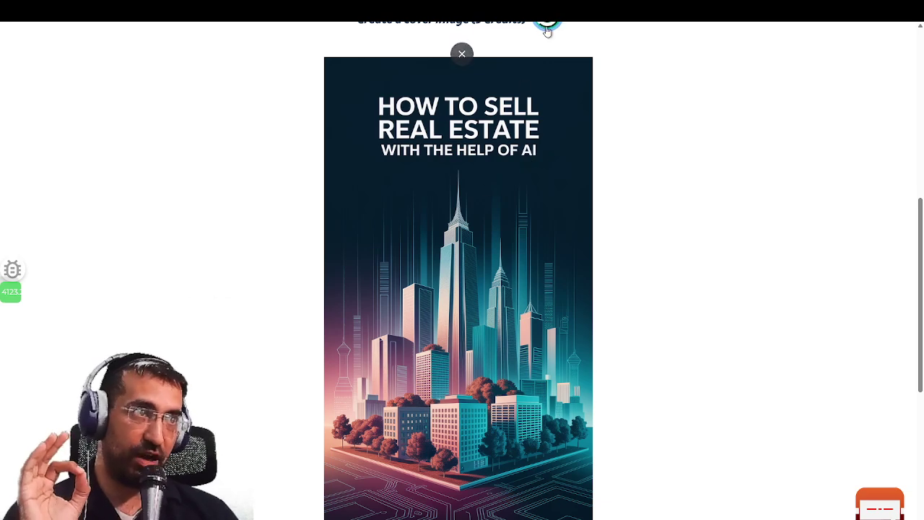
pyautogui.scroll(1, 568, 175)
# Regenerate the cover, yielding a blue wireframe skyline rising from a circuit-board floor
pyautogui.click(547, 86)
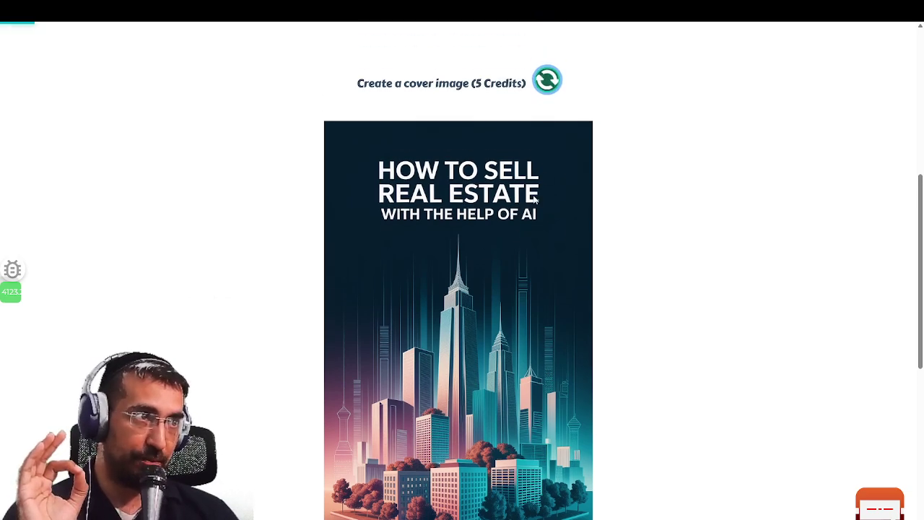
pyautogui.scroll(-1, 512, 235)
pyautogui.scroll(-1, 513, 237)
pyautogui.scroll(1, 512, 239)
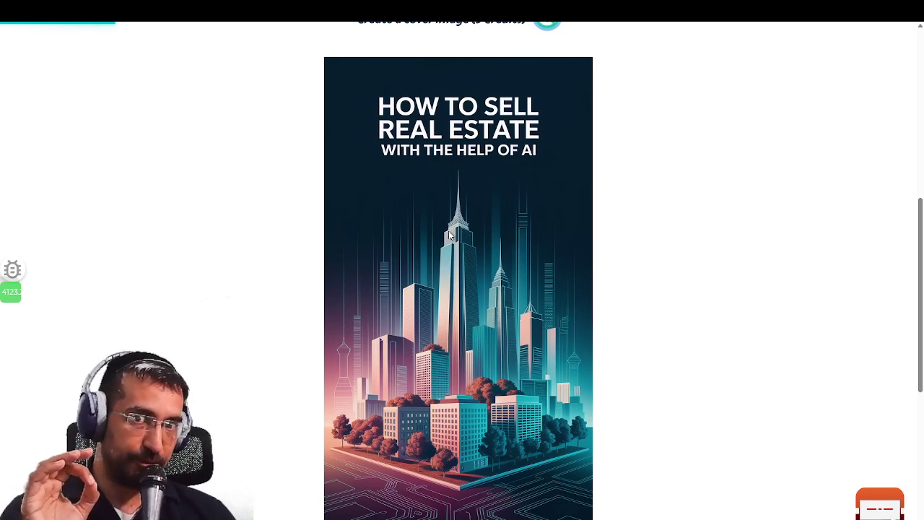
pyautogui.scroll(-1, 448, 236)
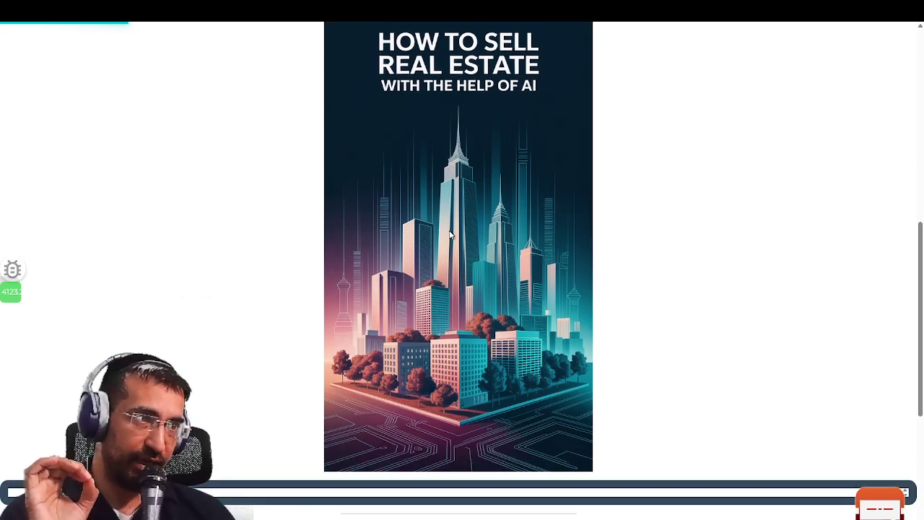
pyautogui.scroll(1, 450, 234)
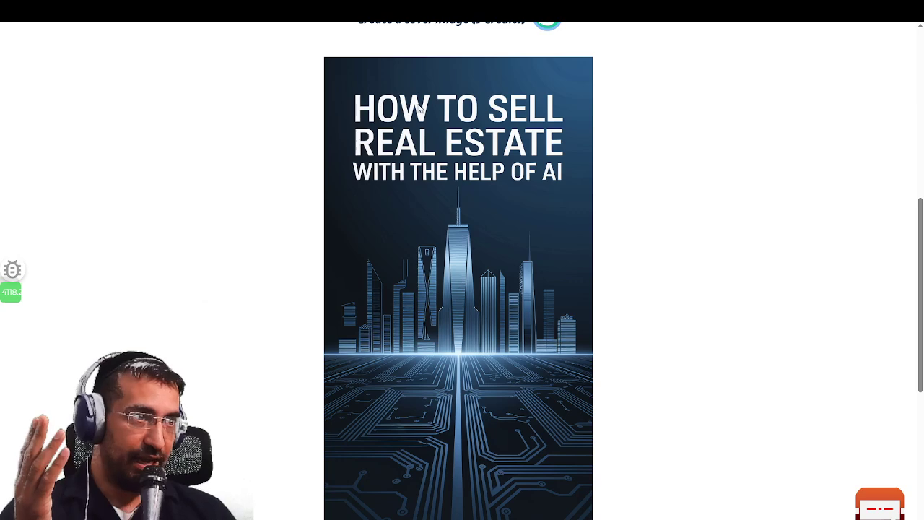
pyautogui.scroll(-2, 482, 317)
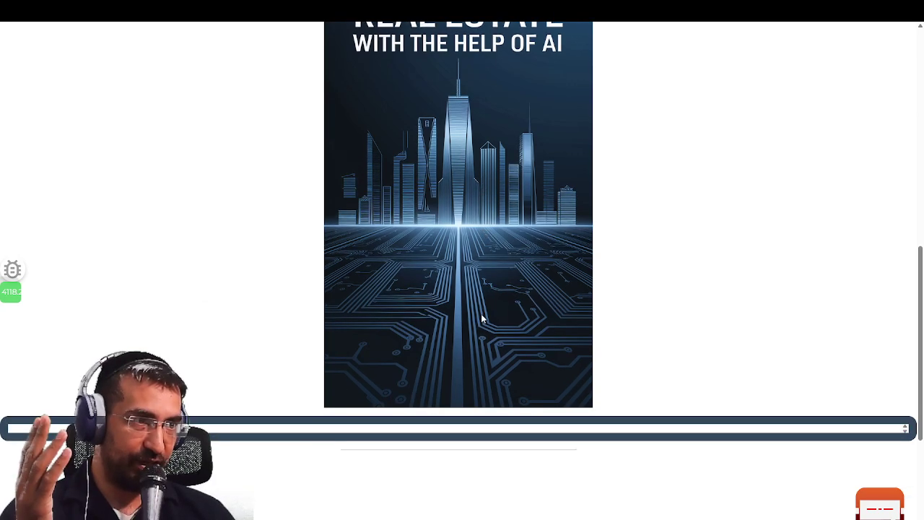
pyautogui.scroll(2, 479, 328)
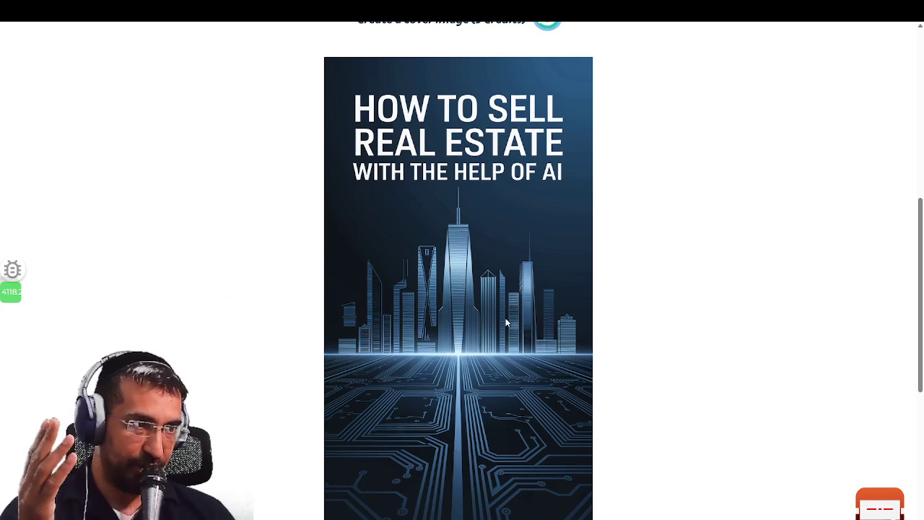
pyautogui.scroll(1, 433, 246)
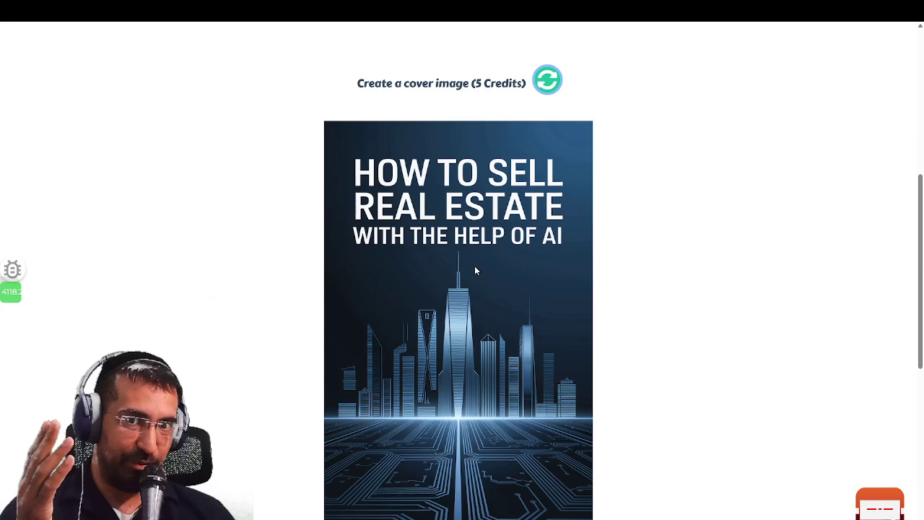
pyautogui.scroll(-1, 476, 271)
pyautogui.scroll(1, 476, 271)
# Regenerate the cover, adding a lit house and robotic hands beneath a large AI title
pyautogui.click(550, 86)
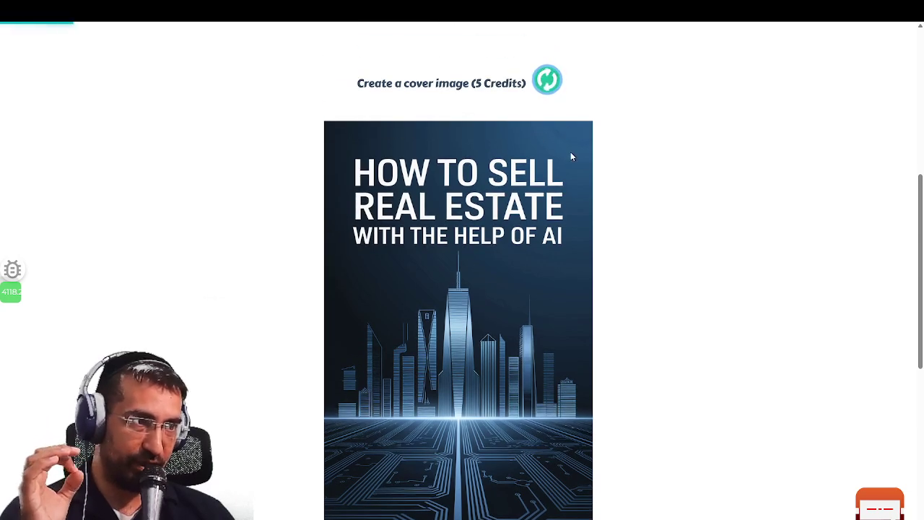
pyautogui.scroll(-1, 513, 274)
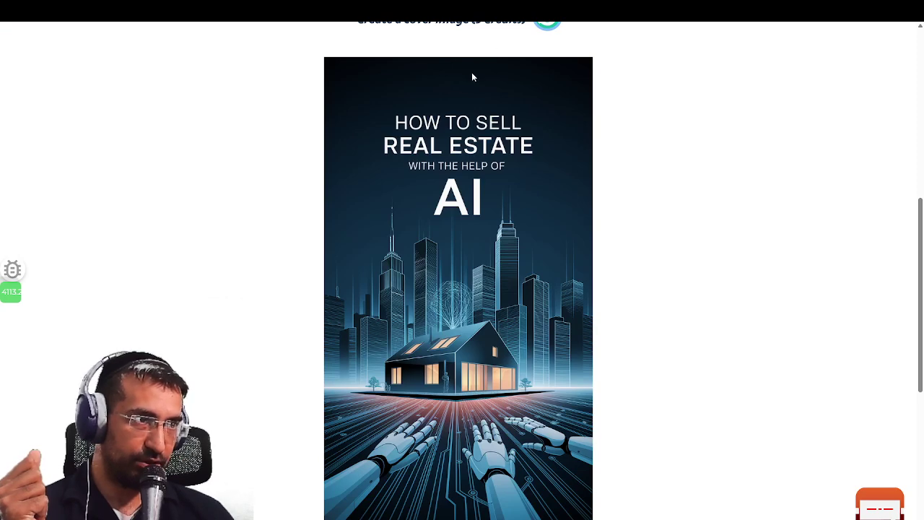
pyautogui.scroll(-2, 500, 270)
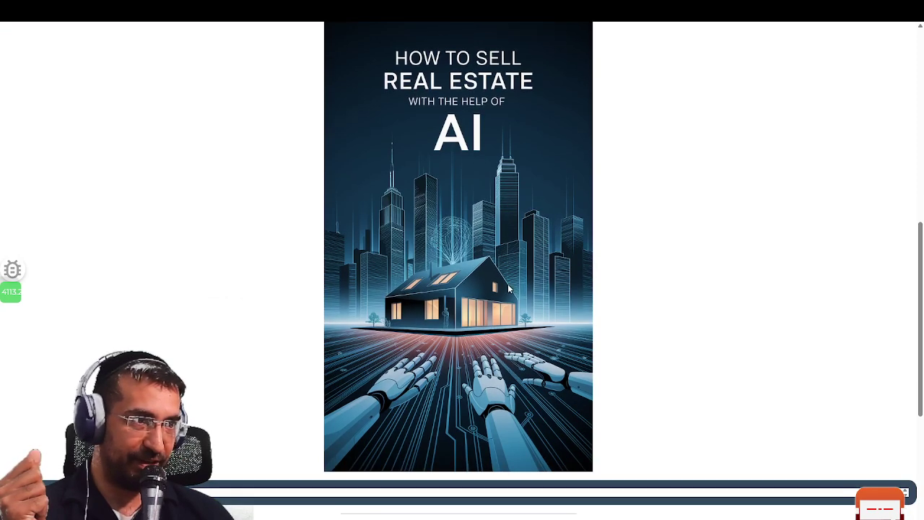
pyautogui.scroll(1, 510, 311)
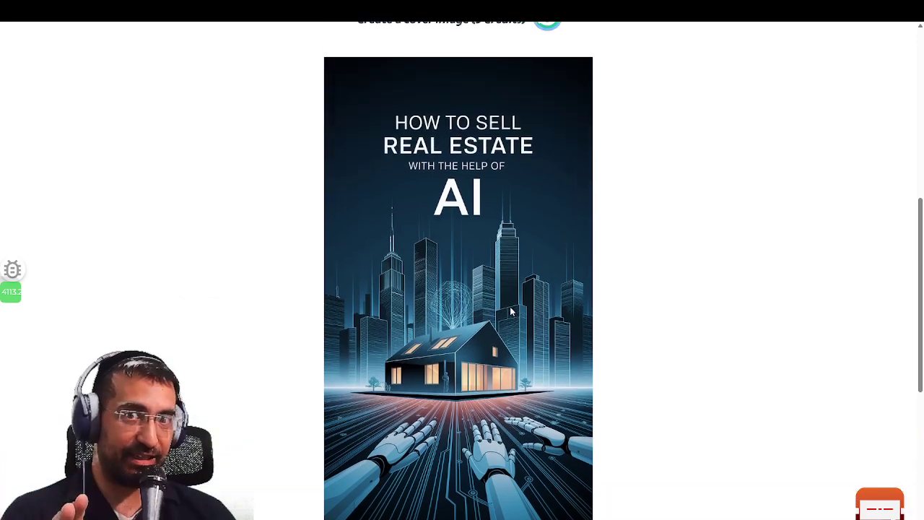
pyautogui.scroll(-1, 511, 311)
pyautogui.scroll(2, 468, 297)
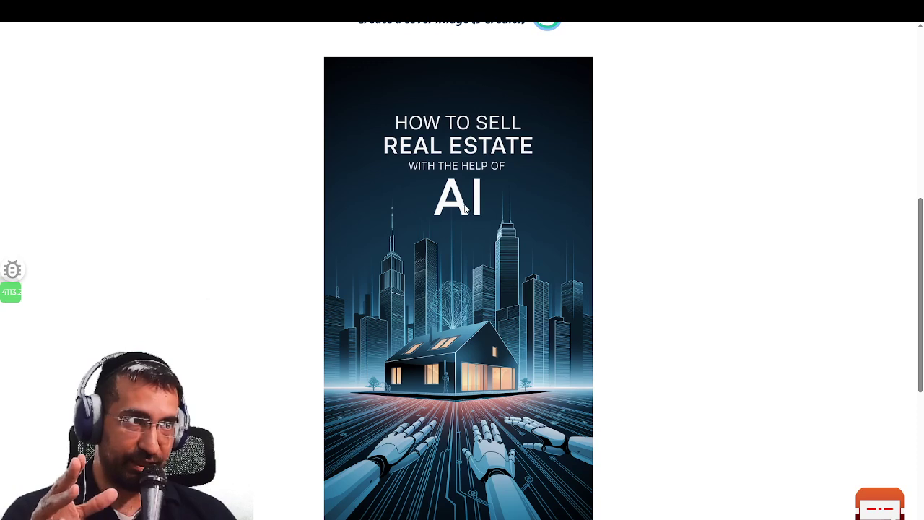
pyautogui.scroll(1, 465, 208)
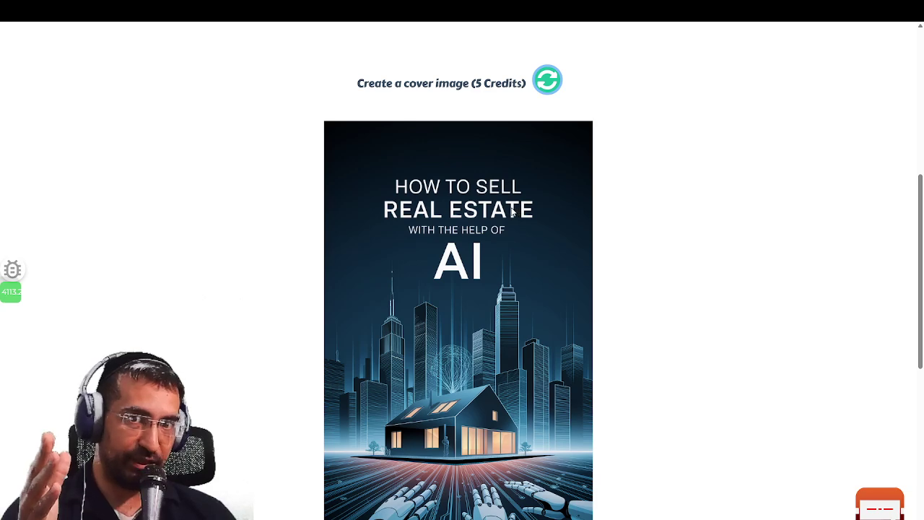
# Request a new cover with the title in a circular badge amid a mirrored orange-and-teal skyline
pyautogui.click(540, 72)
pyautogui.scroll(-2, 532, 211)
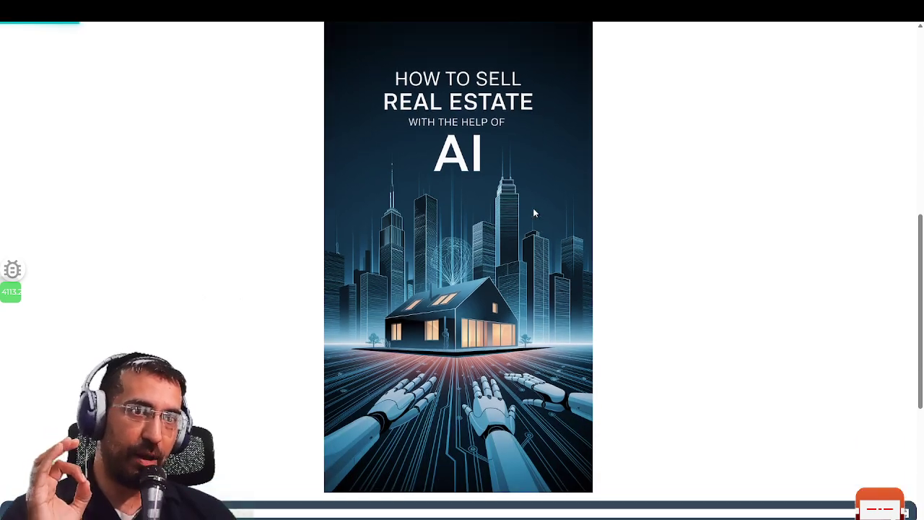
pyautogui.scroll(1, 533, 213)
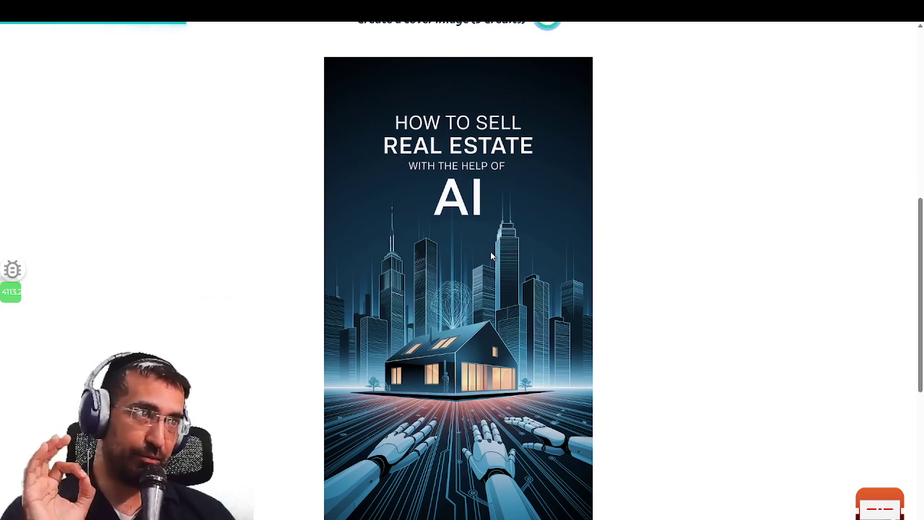
pyautogui.scroll(2, 490, 256)
pyautogui.moveTo(481, 83); pyautogui.dragTo(511, 83)
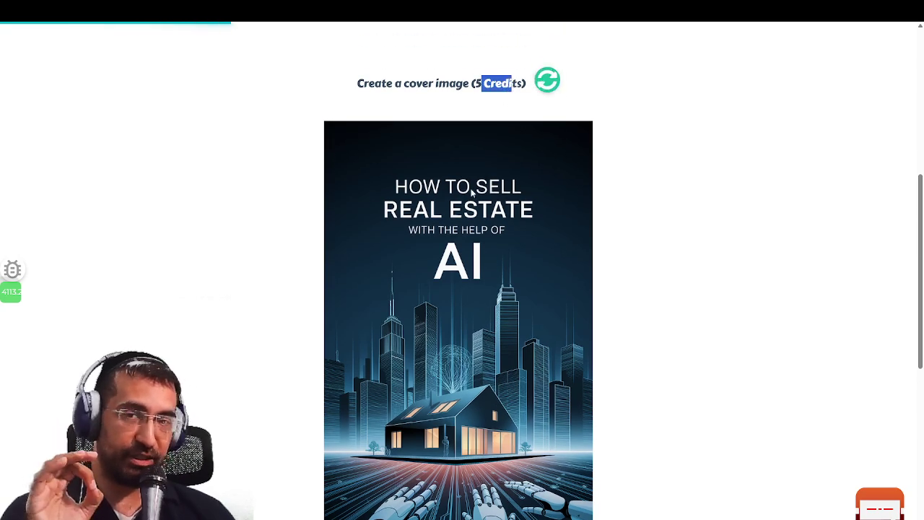
pyautogui.scroll(-1, 471, 190)
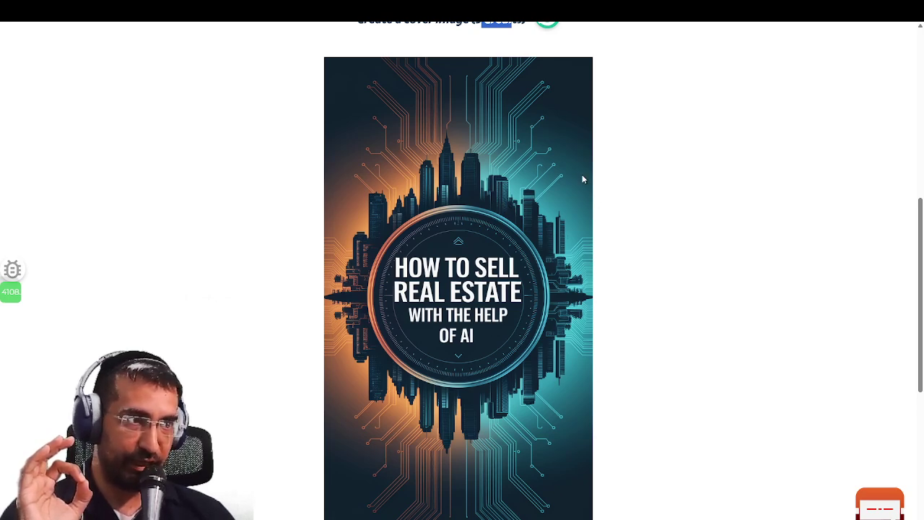
pyautogui.scroll(2, 540, 218)
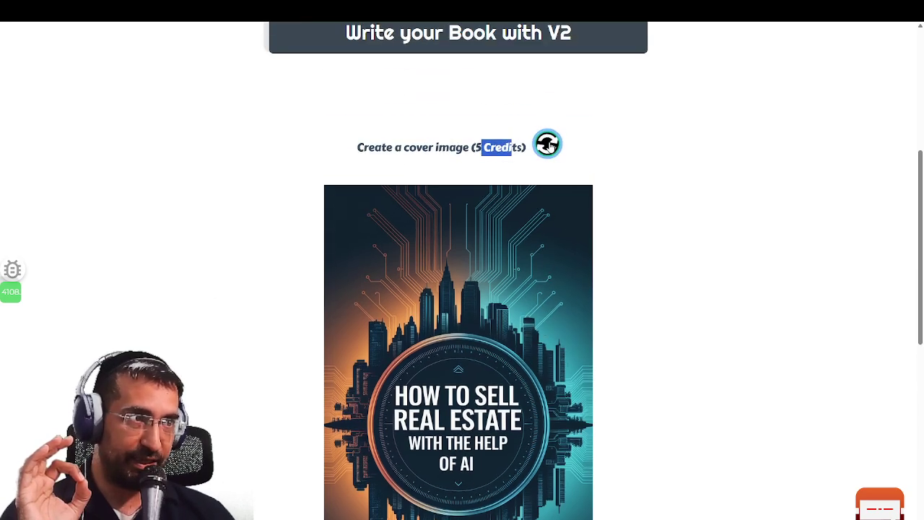
# Regenerate the cover to get teal glass skyscrapers with the title between two white rules
pyautogui.click(547, 144)
pyautogui.scroll(-2, 549, 152)
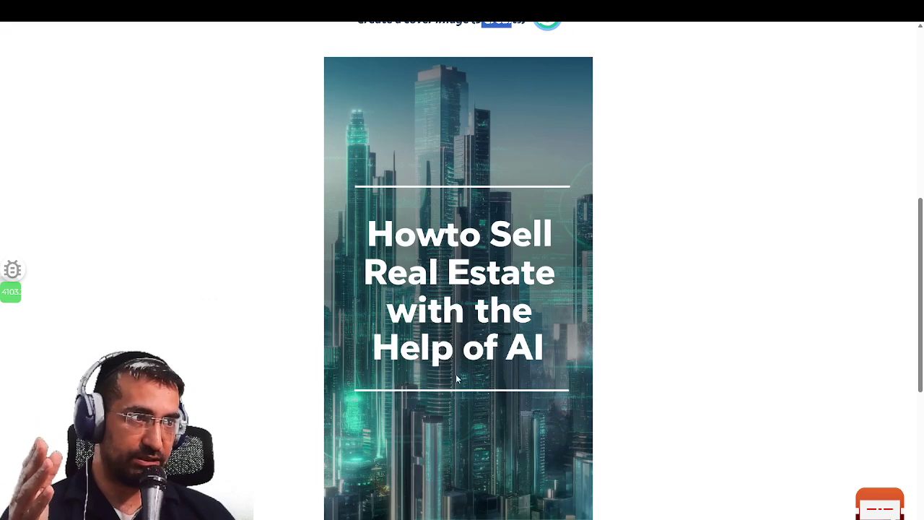
pyautogui.scroll(1, 512, 248)
# Regenerate the book cover, producing a dark poster with a central spire and red-teal skyline
pyautogui.click(547, 81)
pyautogui.scroll(-2, 503, 245)
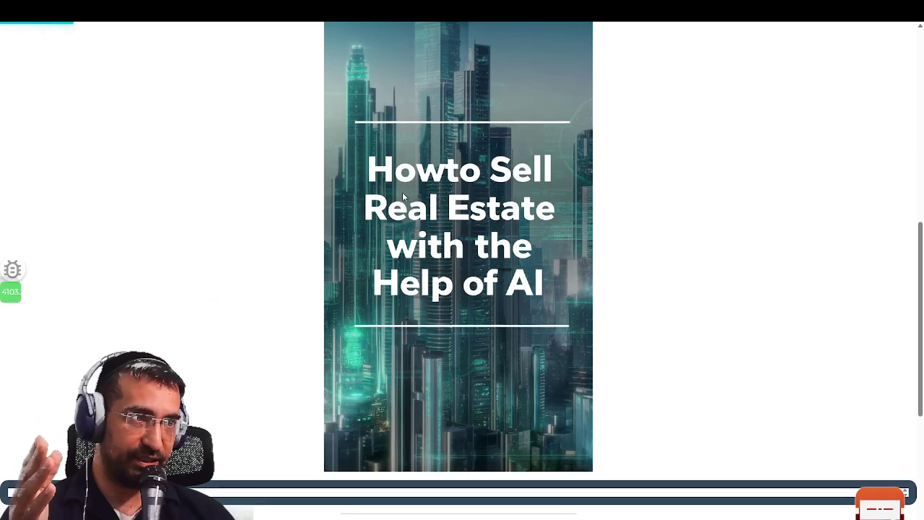
pyautogui.scroll(1, 463, 321)
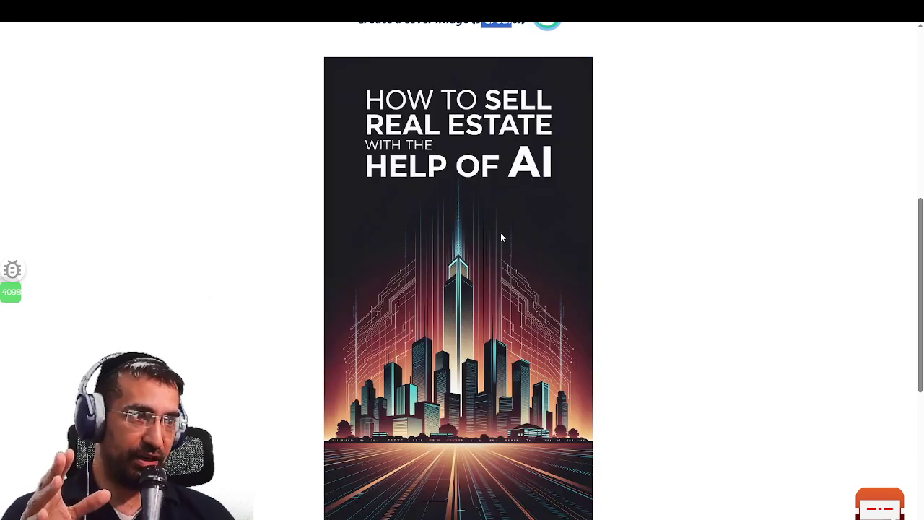
pyautogui.scroll(-1, 513, 260)
pyautogui.scroll(1, 529, 284)
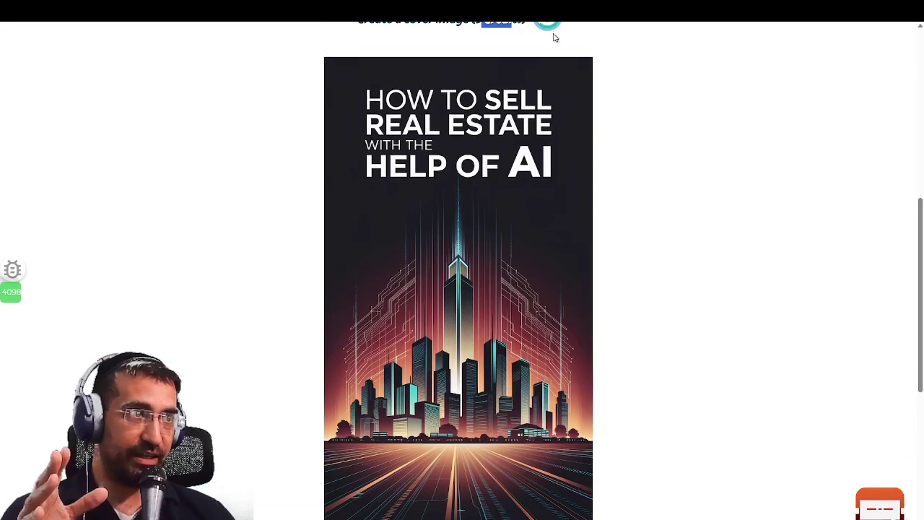
pyautogui.scroll(1, 553, 43)
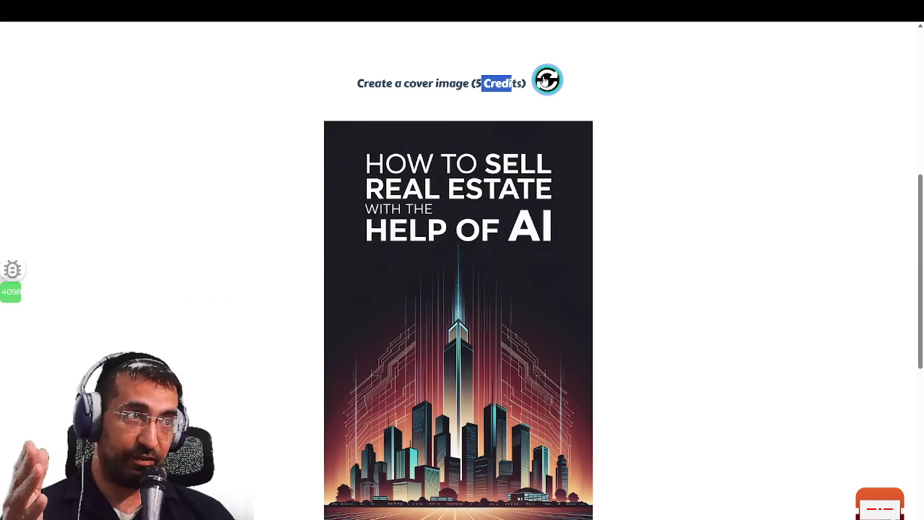
# Regenerate the cover again to replace the dark spire-and-red-skyline design
pyautogui.click(546, 79)
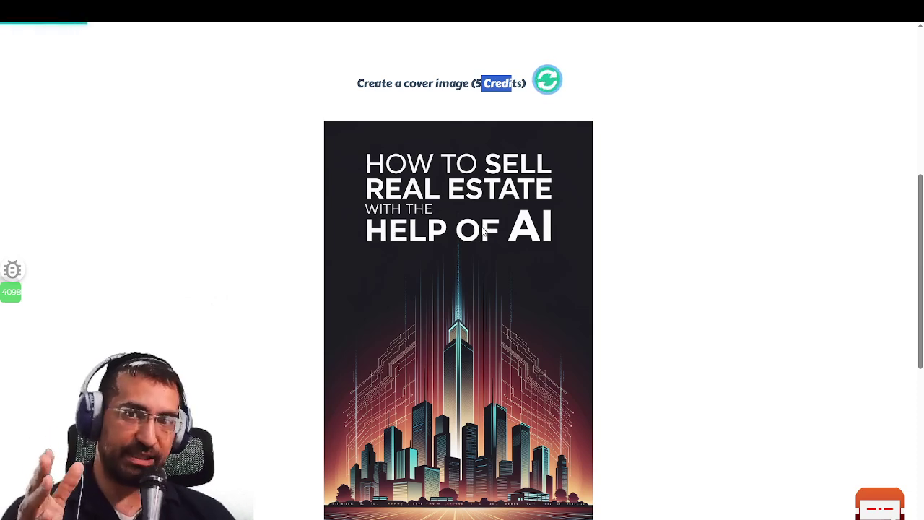
pyautogui.scroll(-2, 491, 217)
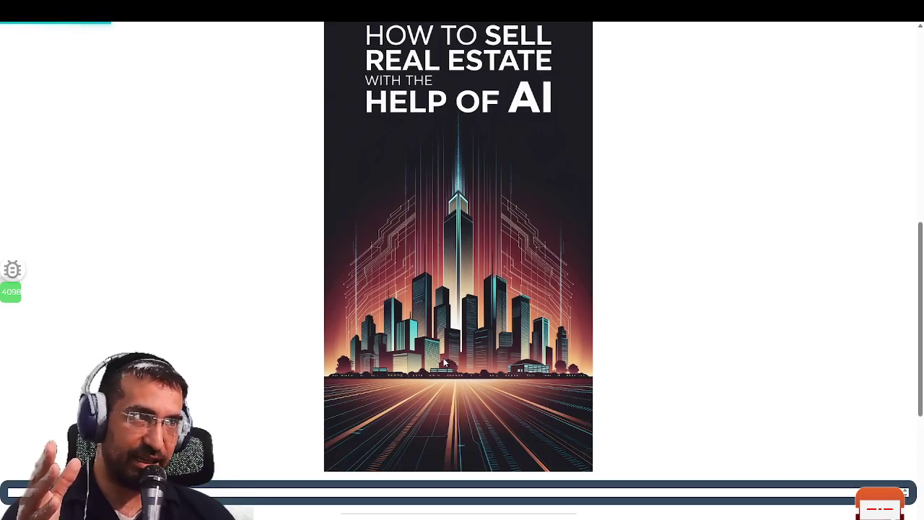
pyautogui.scroll(1, 470, 274)
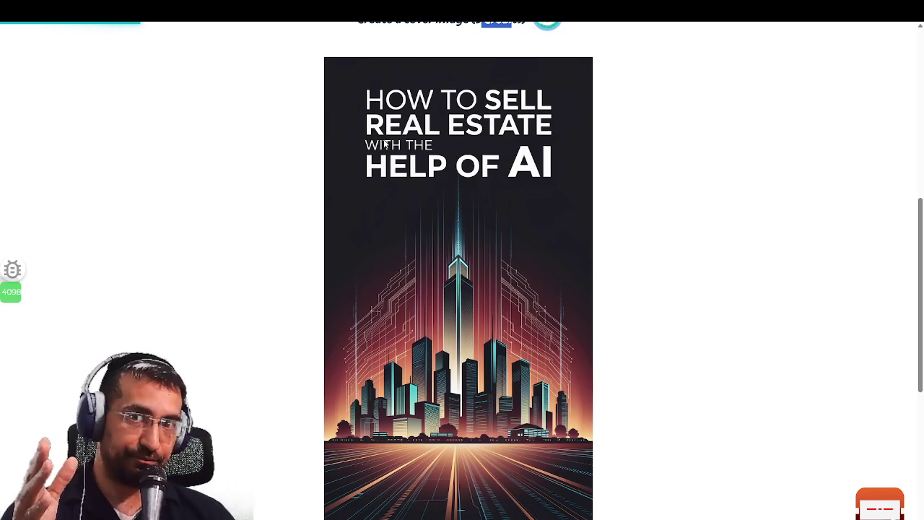